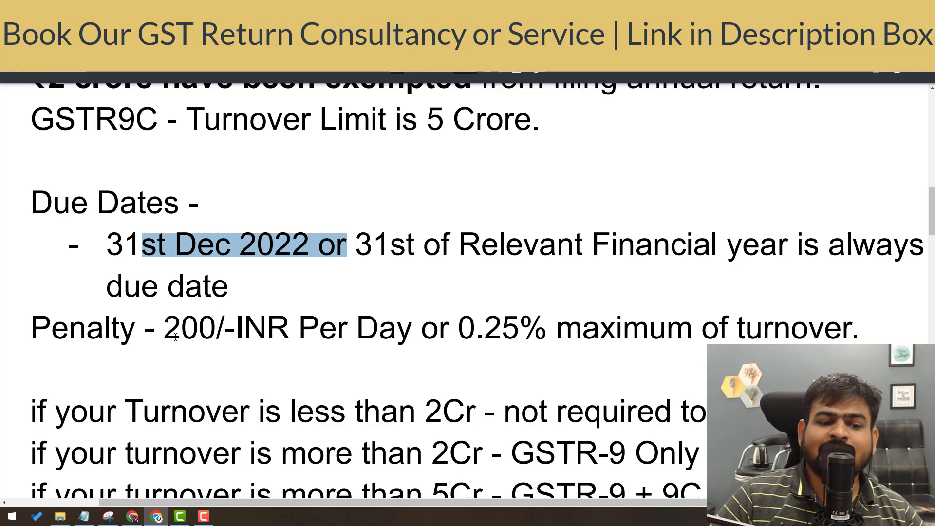
drag(164, 332, 475, 332)
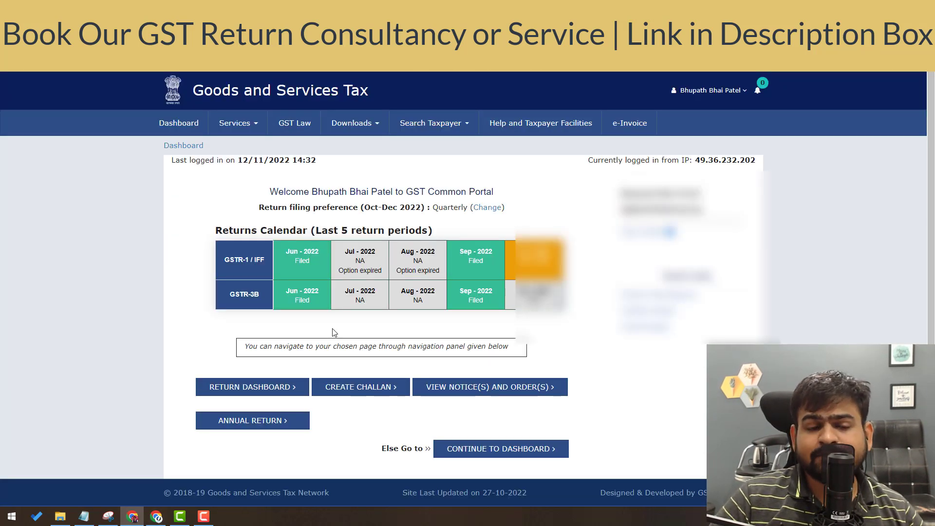
Step: Open the Annual Return page in the GST portal and search the annual returns for financial year 2021-22
mouse_move(246, 126)
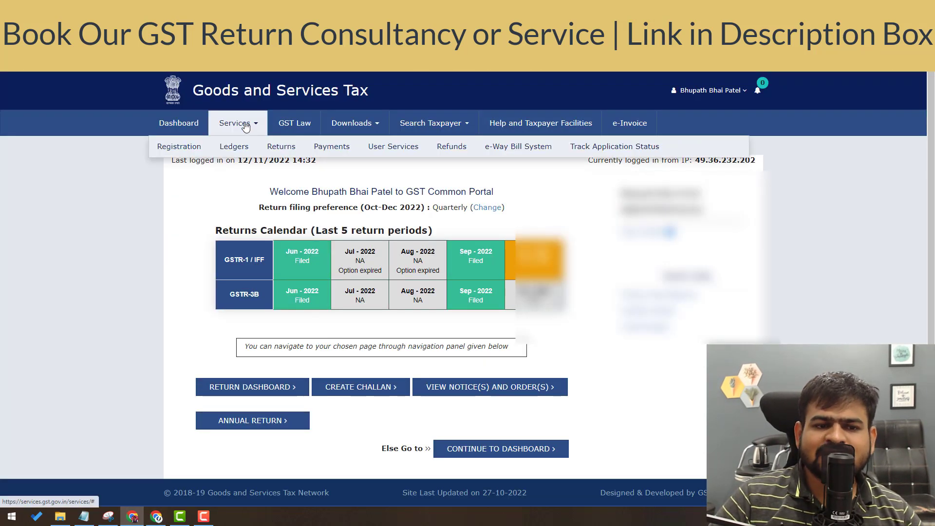
mouse_move(280, 146)
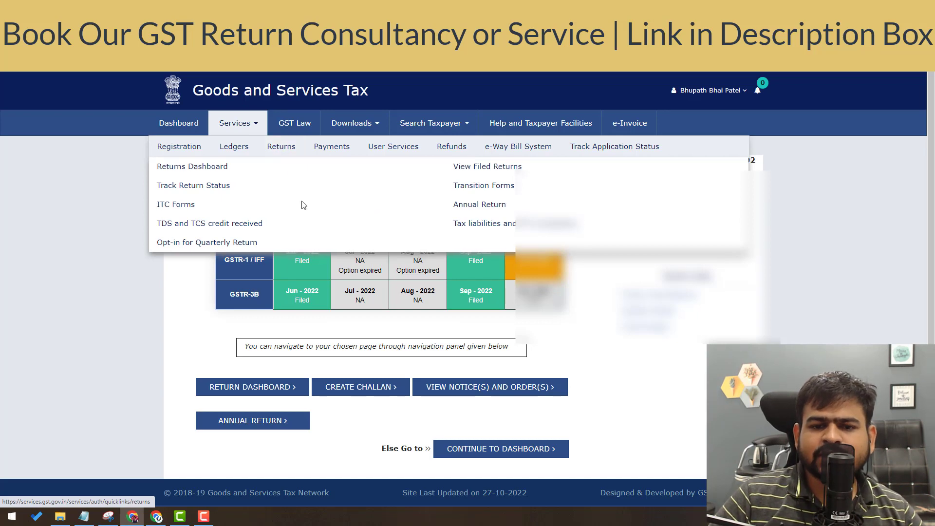
click(479, 204)
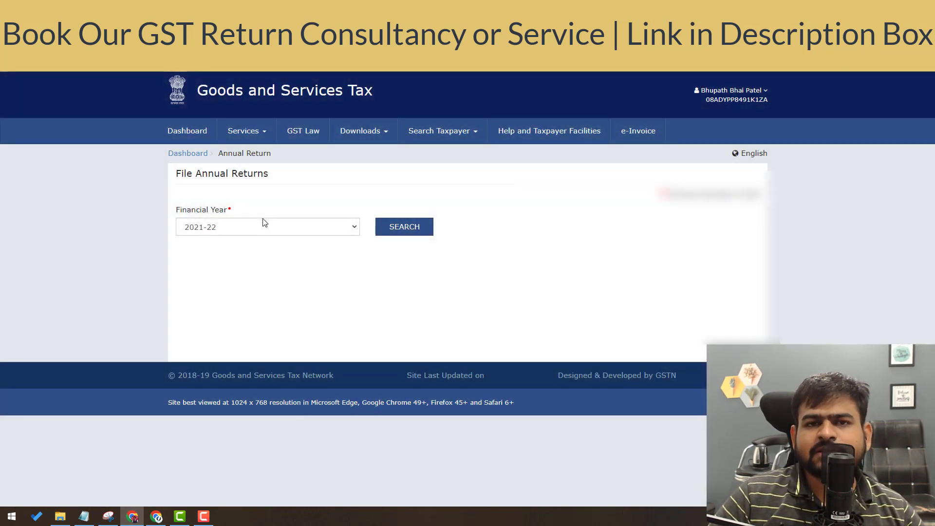
click(264, 227)
click(263, 226)
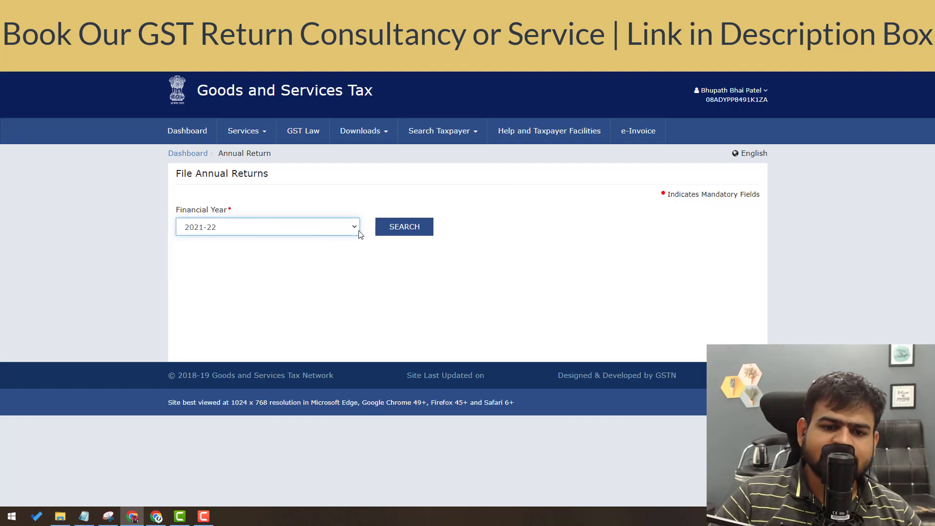
click(403, 228)
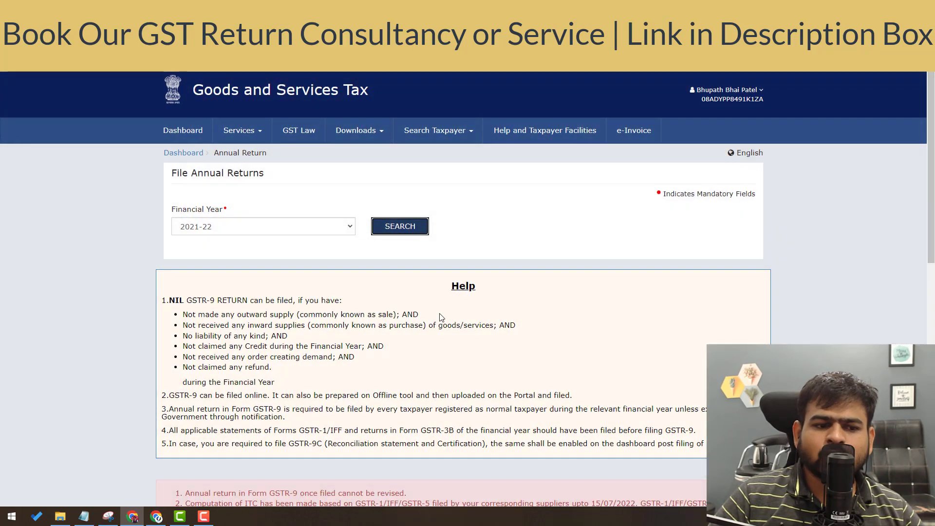
Step: Read the help notes on the conditions for filing a NIL GSTR-9 return
scroll(227, 171, down, 3)
drag(176, 142, 300, 219)
click(298, 222)
drag(176, 143, 333, 143)
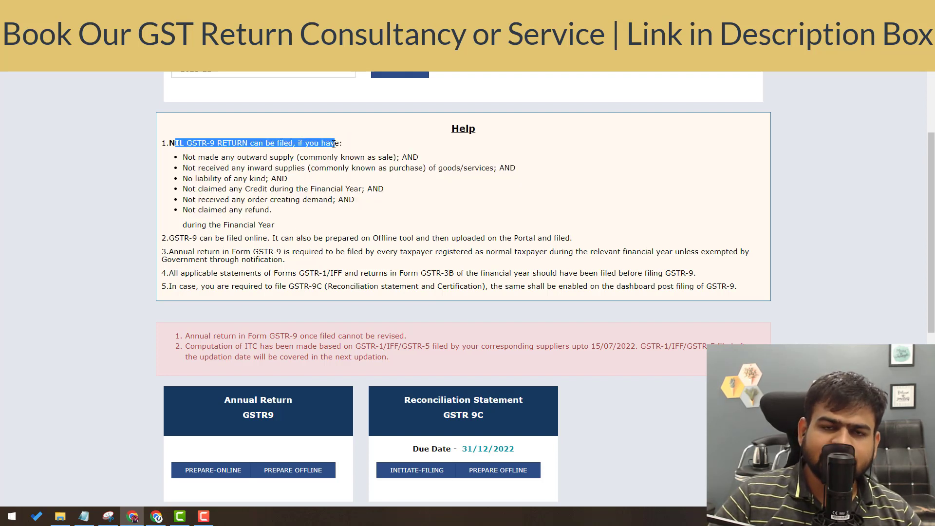
drag(209, 157, 340, 159)
drag(228, 178, 326, 183)
click(230, 198)
drag(230, 197, 307, 209)
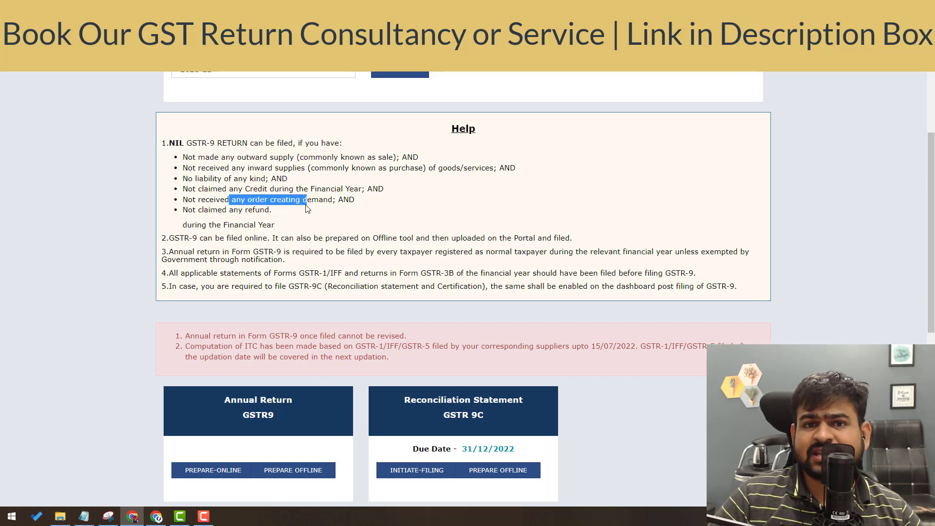
drag(188, 145, 370, 144)
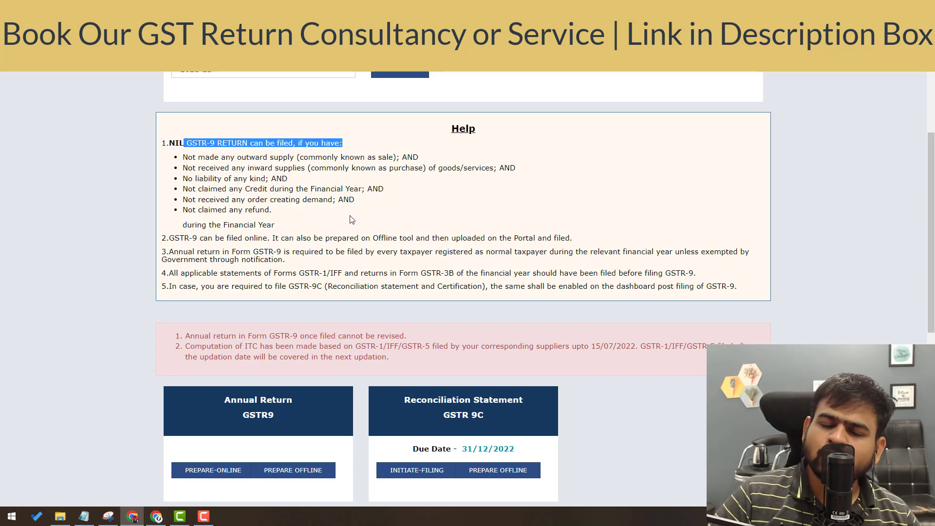
Step: Read the notice about revising a filed GSTR-9 and start preparing the GSTR-9 annual return online
scroll(354, 222, down, 4)
drag(211, 136, 417, 147)
drag(319, 125, 410, 125)
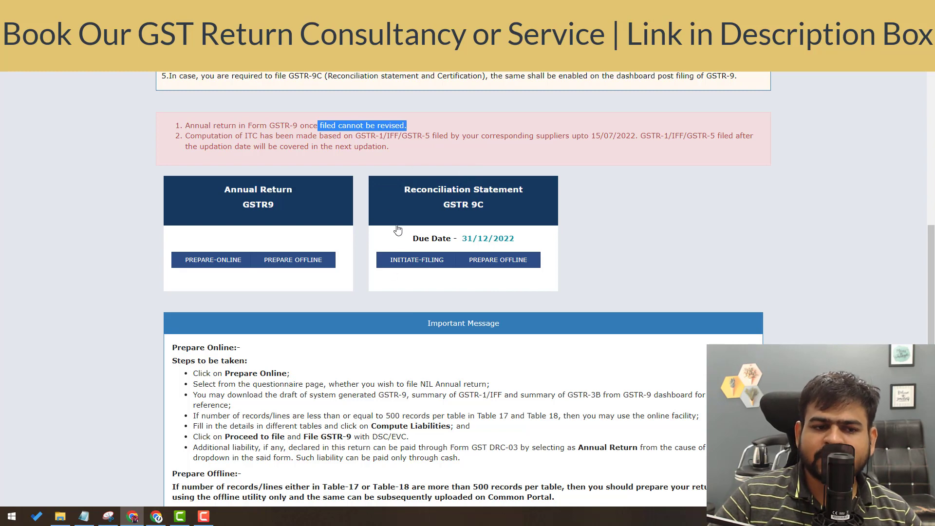
click(206, 262)
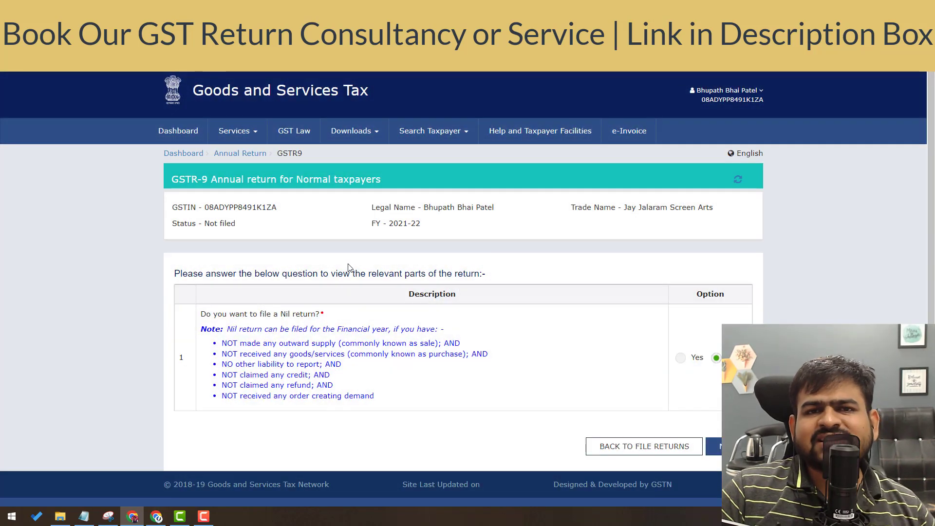
Step: Try to proceed with GSTR-9 as a Nil return by answering Yes, and dismiss the resulting dialog
scroll(351, 275, down, 1)
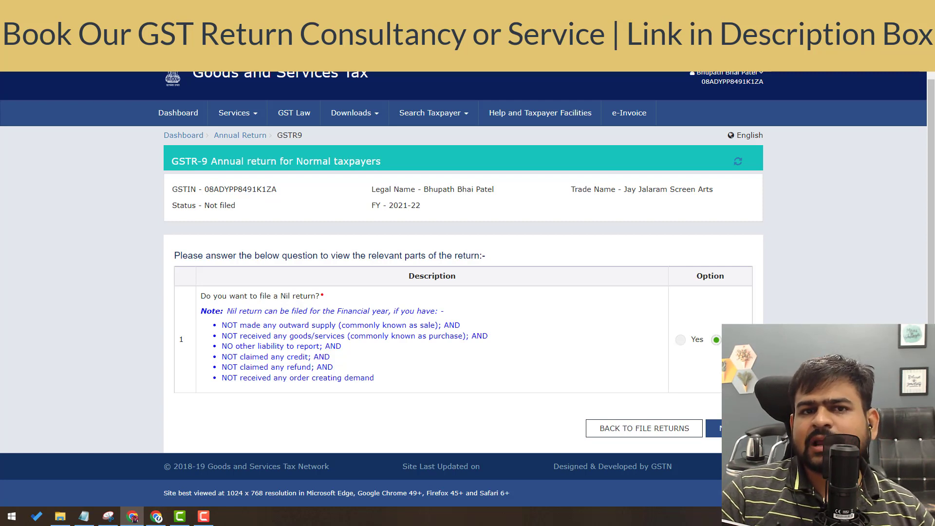
click(688, 341)
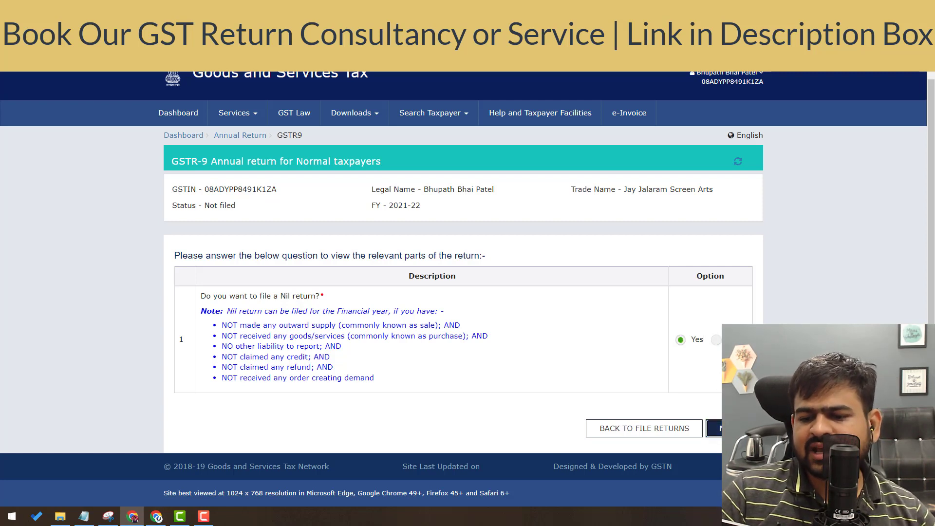
click(714, 428)
drag(368, 182, 506, 210)
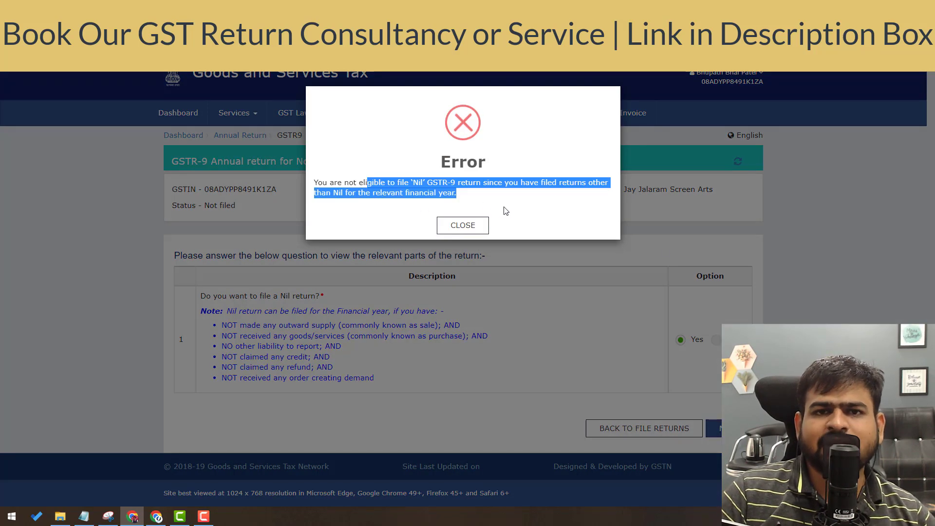
click(462, 225)
Step: Answer No to filing a Nil return and continue to the GSTR-9 tables
click(716, 340)
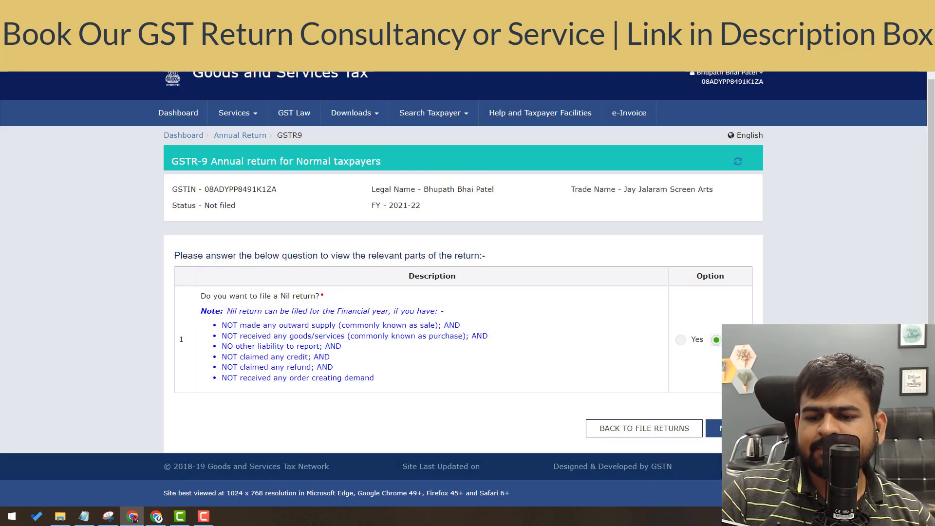
click(714, 428)
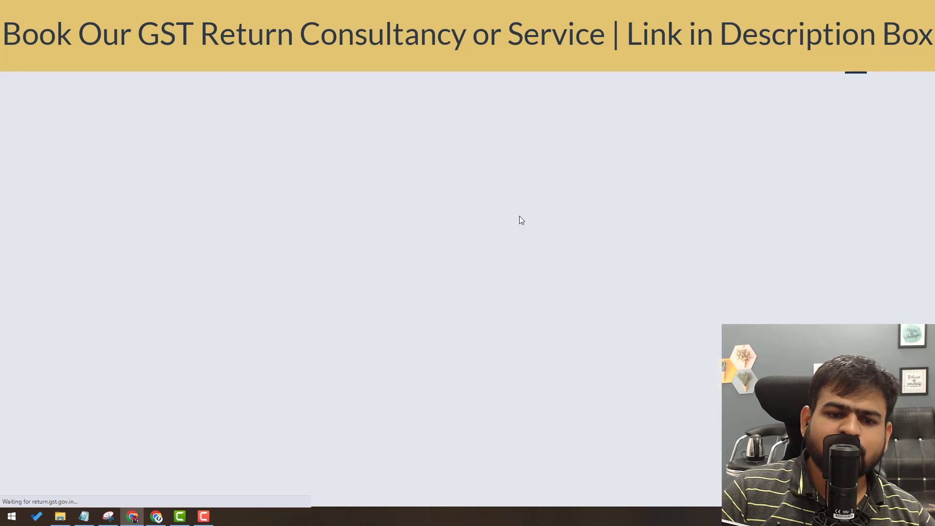
scroll(512, 230, down, 6)
scroll(933, 210, down, 2)
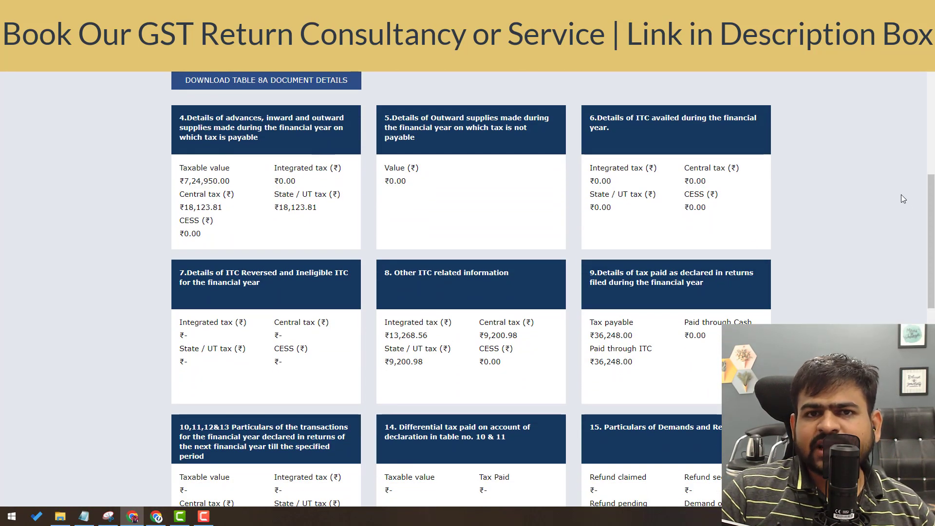
Step: Open table 4 on advances, inward and outward supplies and check the taxable value for supplies to registered persons (B2B)
click(299, 154)
scroll(298, 273, down, 3)
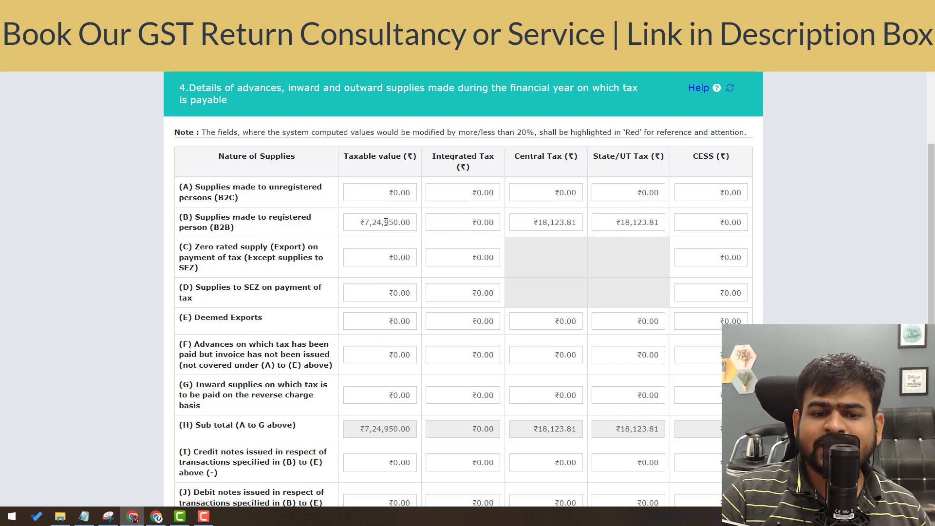
mouse_move(386, 222)
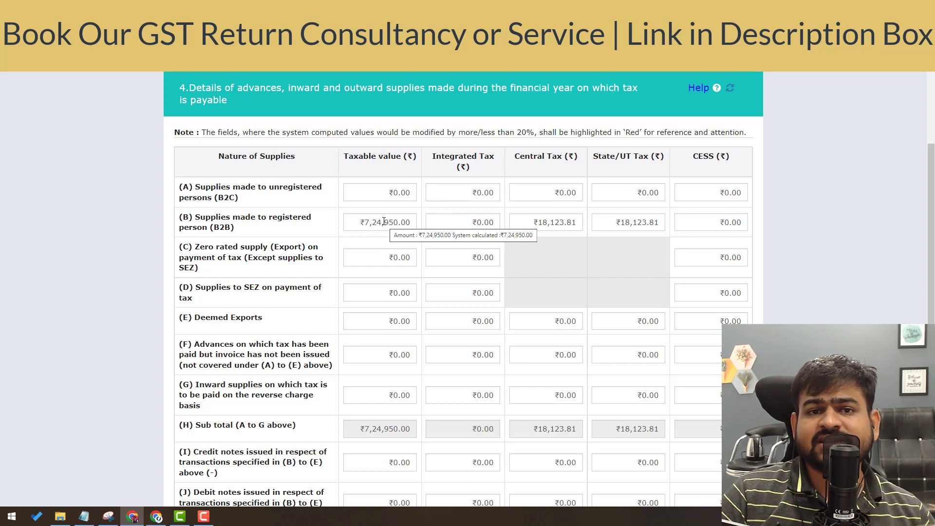
scroll(382, 218, up, 2)
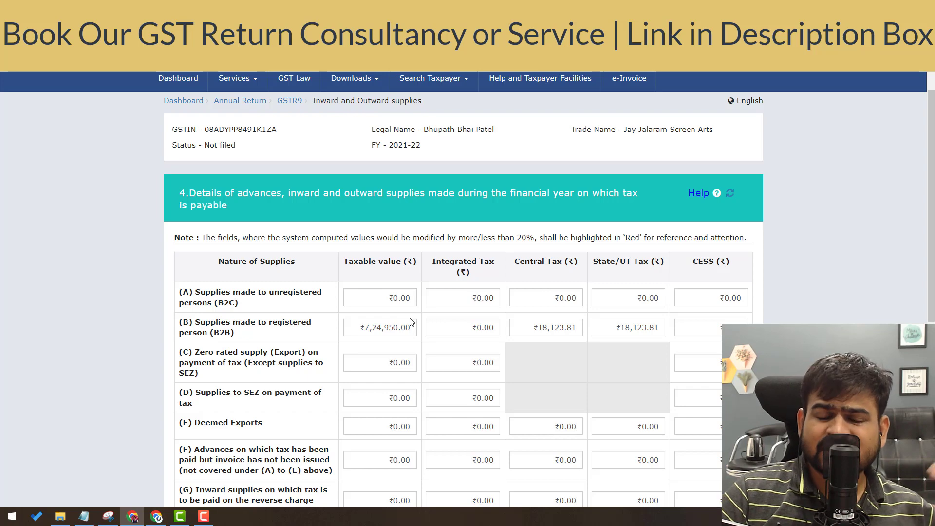
mouse_move(465, 306)
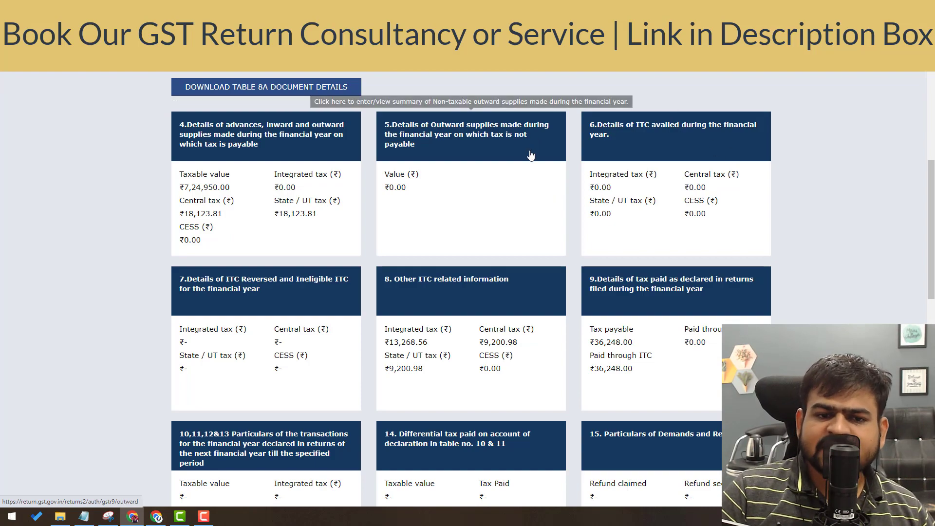
Step: Open table 6 on ITC availed and check the total input tax credit availed through FORM GSTR-3B
click(668, 157)
scroll(507, 315, down, 1)
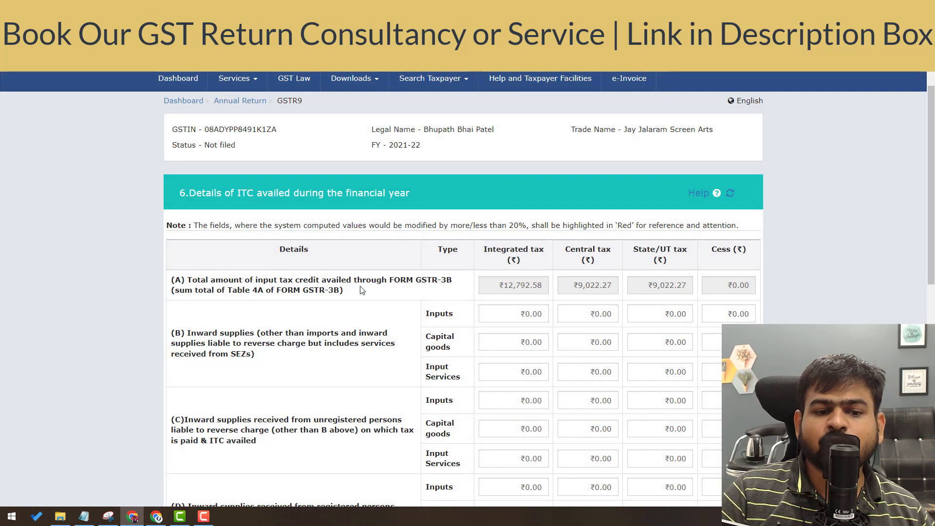
drag(293, 290, 359, 292)
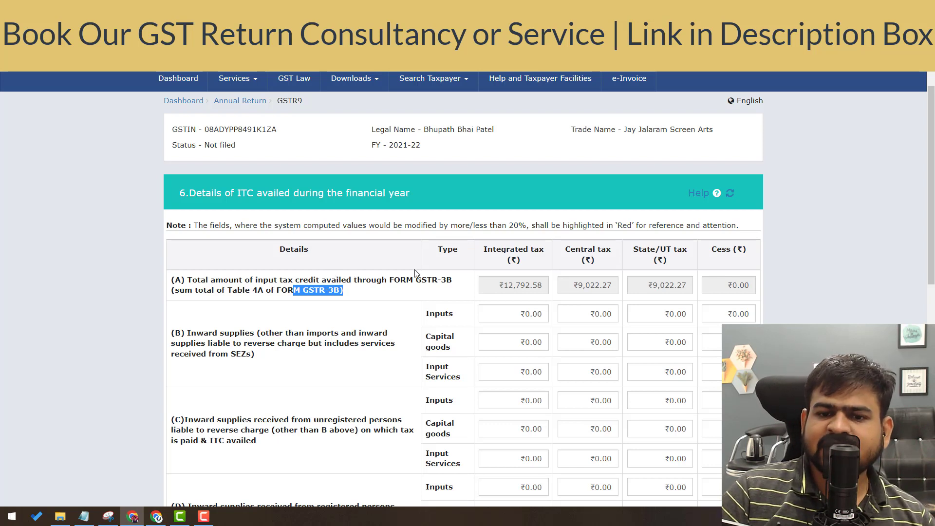
drag(503, 276, 539, 285)
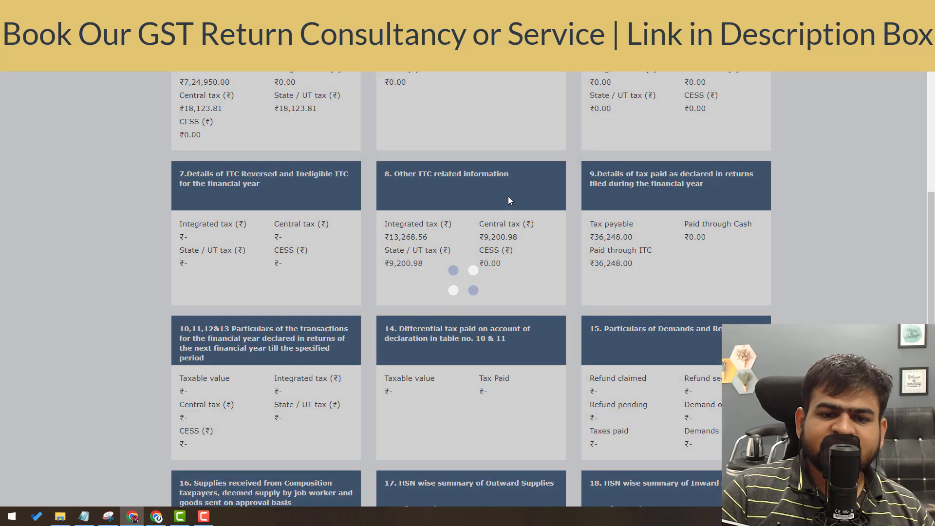
Step: Review the remaining GSTR-9 tables, from other ITC information and tax paid to the HSN summaries and filing steps
scroll(508, 197, down, 1)
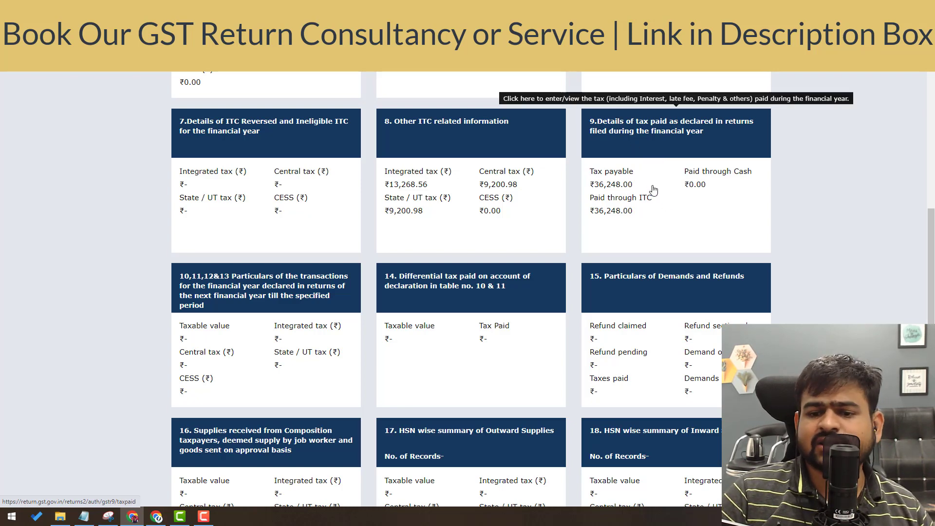
scroll(312, 312, down, 4)
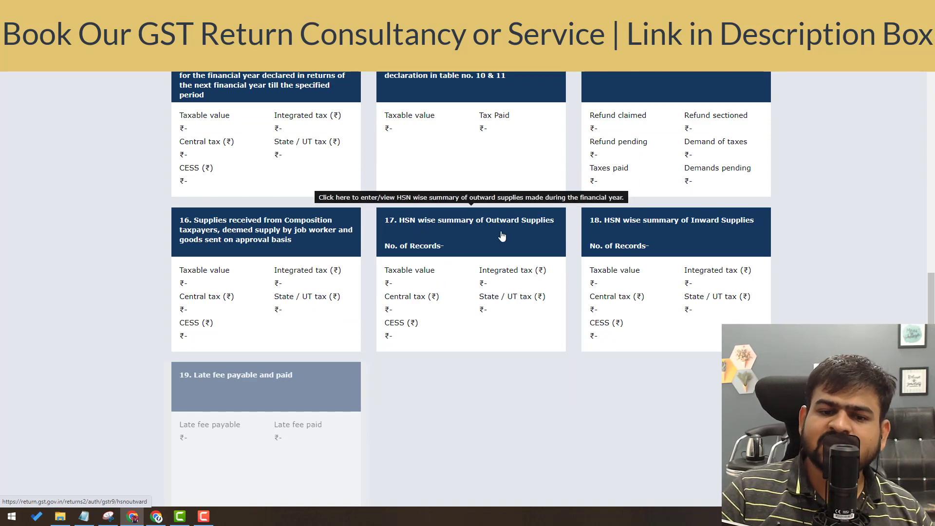
scroll(543, 243, up, 12)
scroll(536, 249, up, 4)
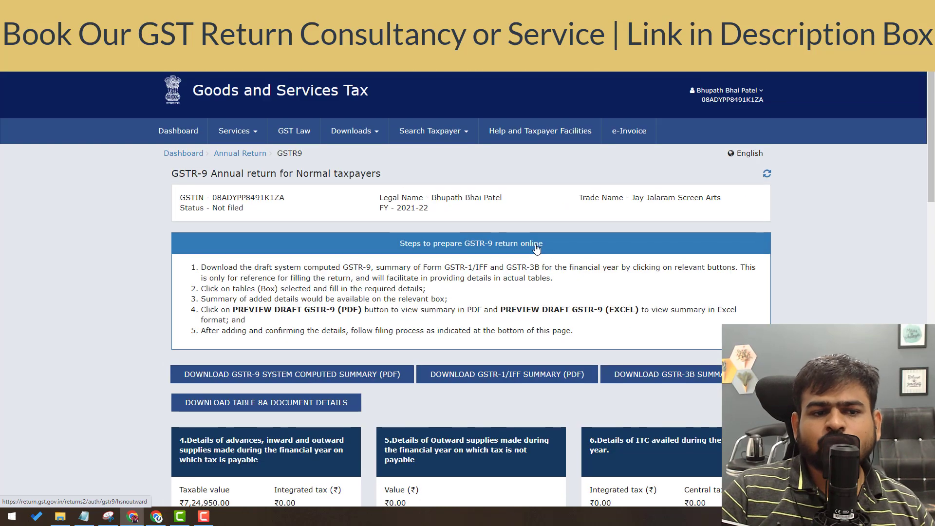
scroll(402, 263, down, 8)
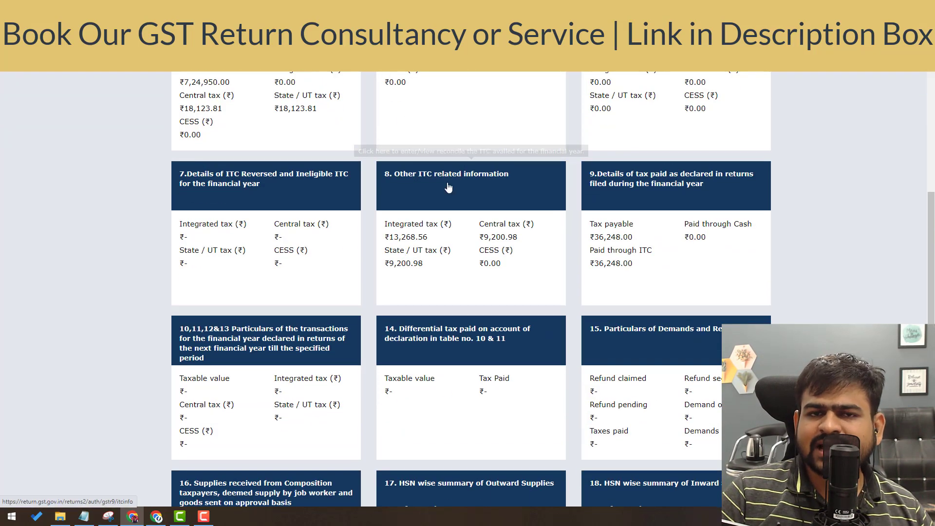
scroll(455, 175, down, 5)
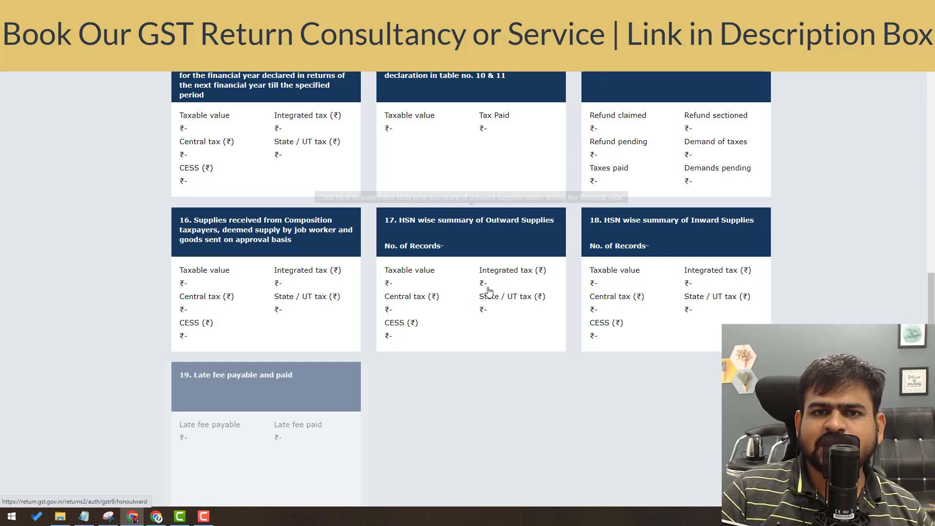
scroll(489, 291, down, 5)
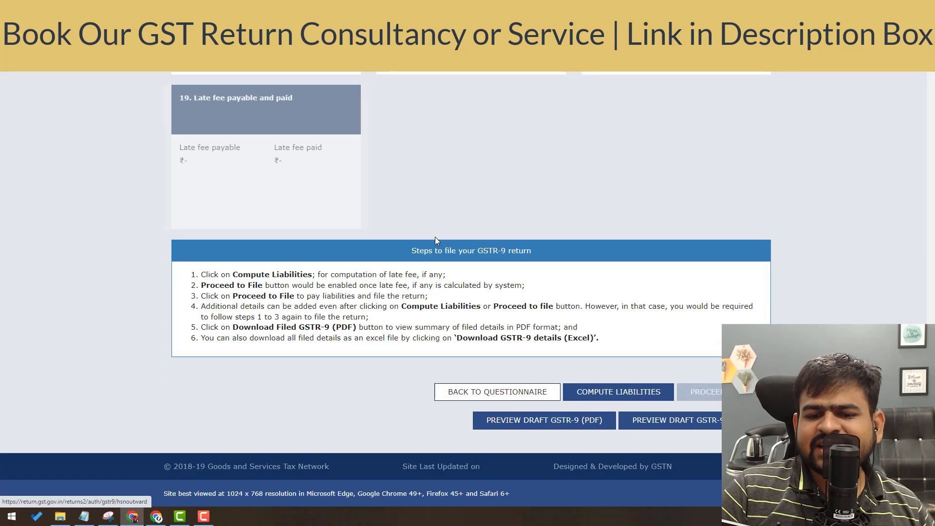
Step: Compute the liabilities for the GSTR-9 return and read the status message and notice above the taxpayer details
click(631, 393)
drag(207, 197, 467, 211)
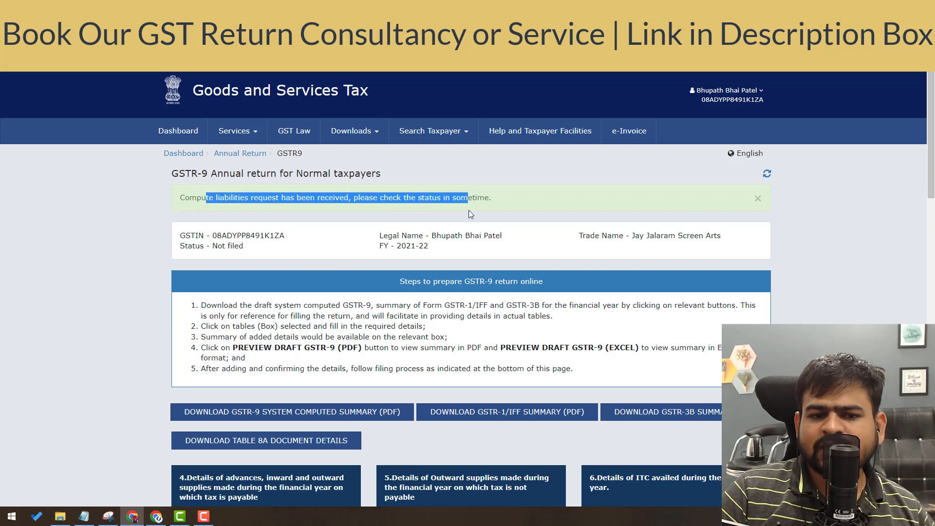
drag(204, 197, 324, 210)
click(386, 210)
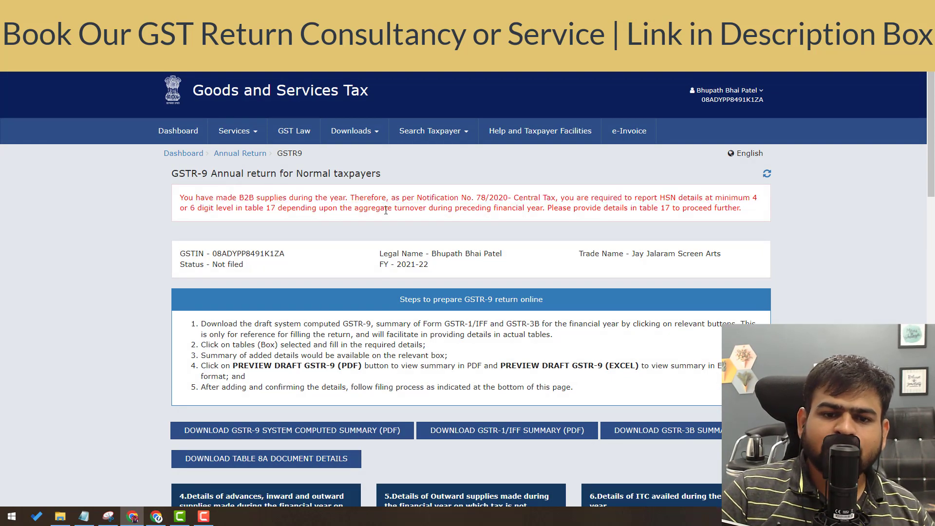
drag(221, 198, 388, 205)
drag(474, 198, 750, 200)
click(658, 196)
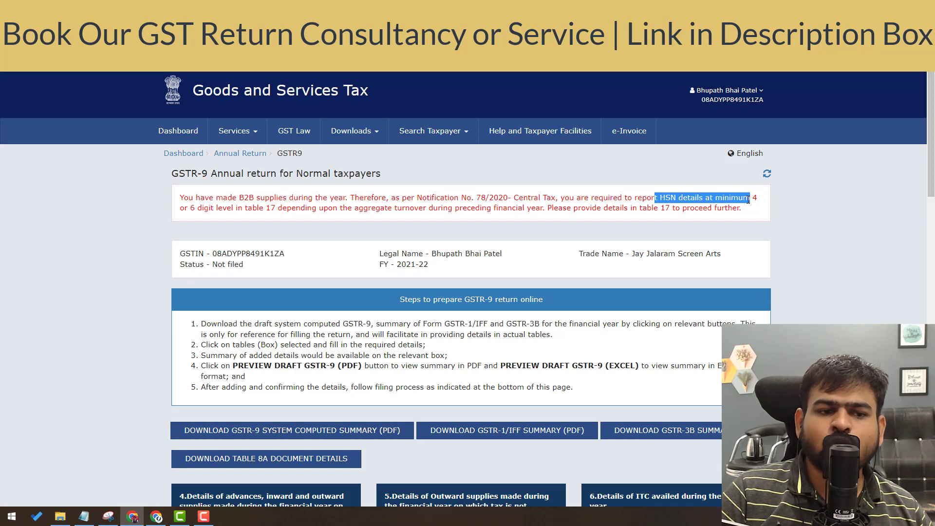
drag(607, 198, 681, 198)
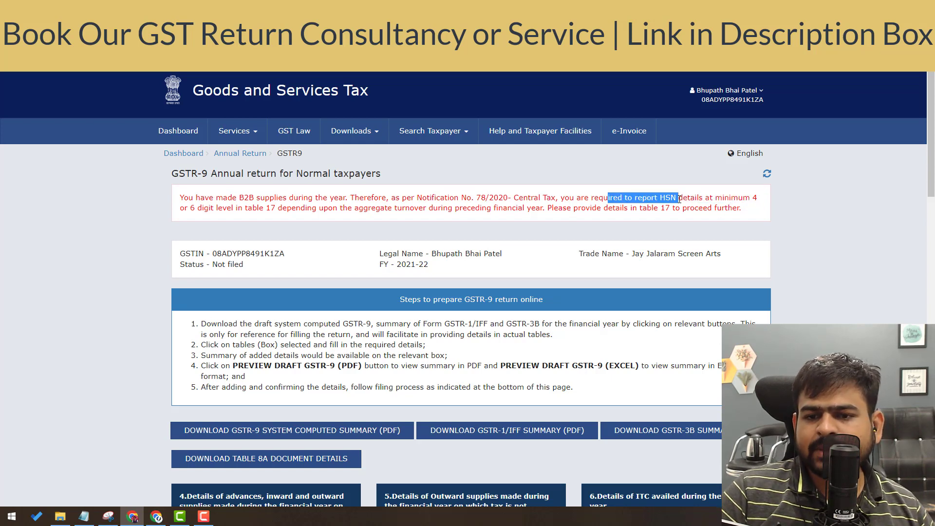
Step: Examine table 17, HSN wise summary of Outward Supplies, and recheck the notice at the head of the GSTR-9 page
scroll(549, 252, down, 8)
scroll(408, 298, down, 10)
scroll(352, 303, up, 5)
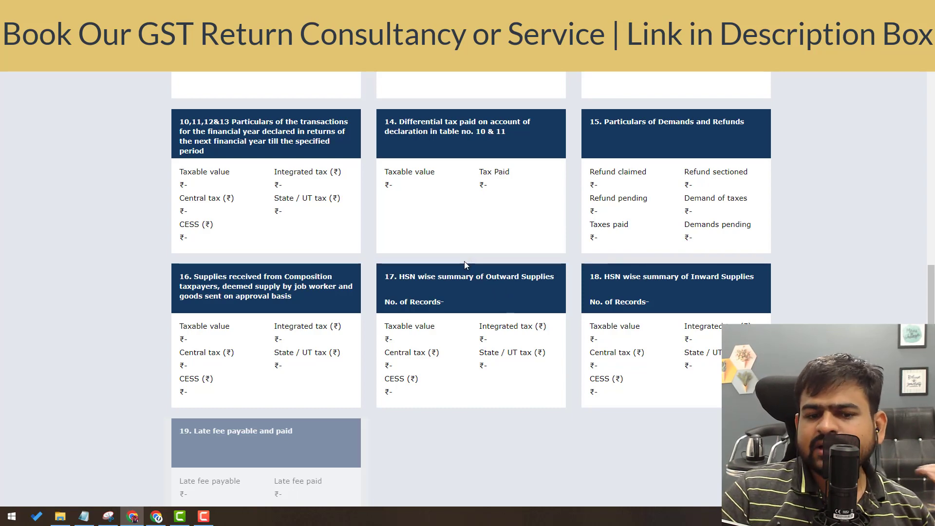
click(463, 279)
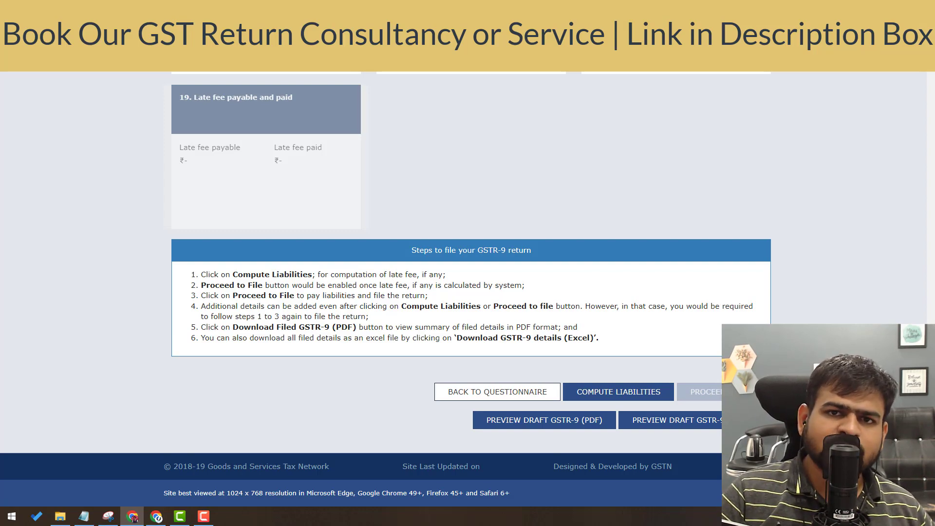
scroll(337, 215, up, 20)
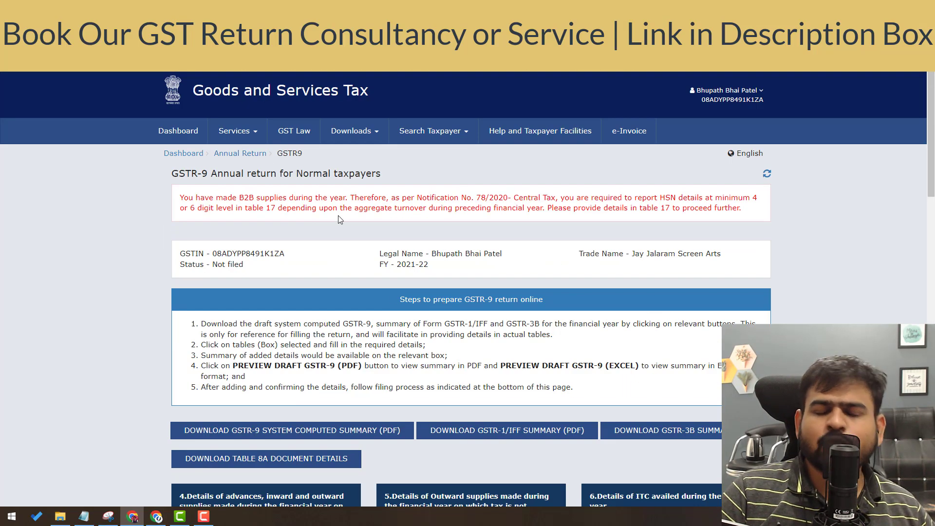